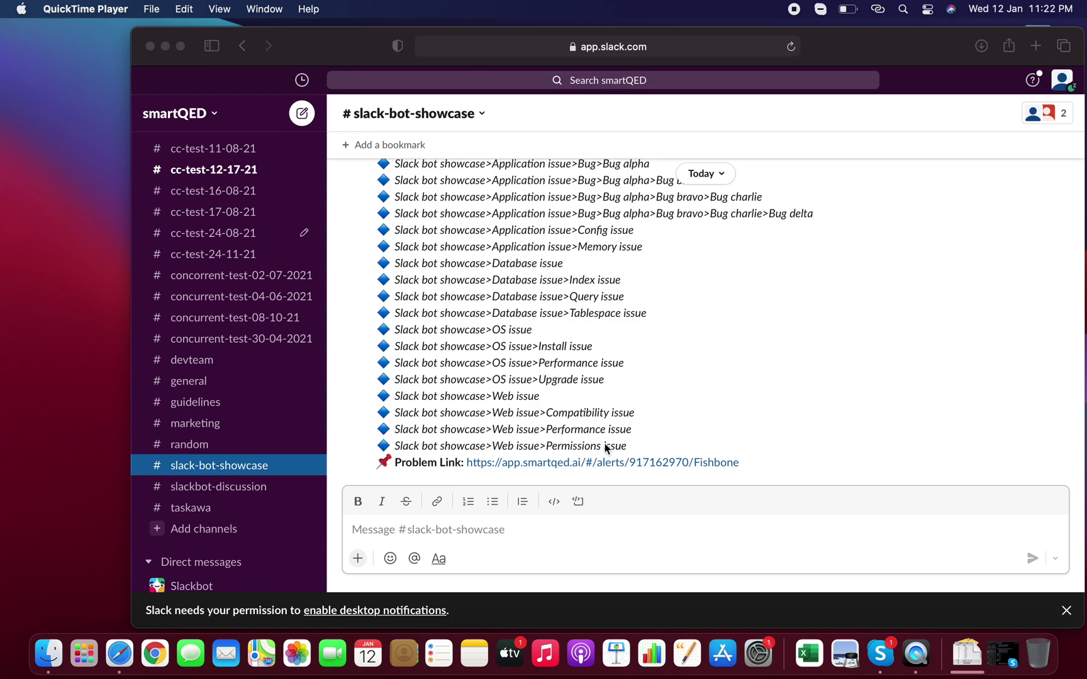
Send the smartQED bot command /qed causes in the slack-bot-showcase channel
{"action": "left_click", "coordinate": [607, 521]}
{"action": "type", "text": "/qed"}
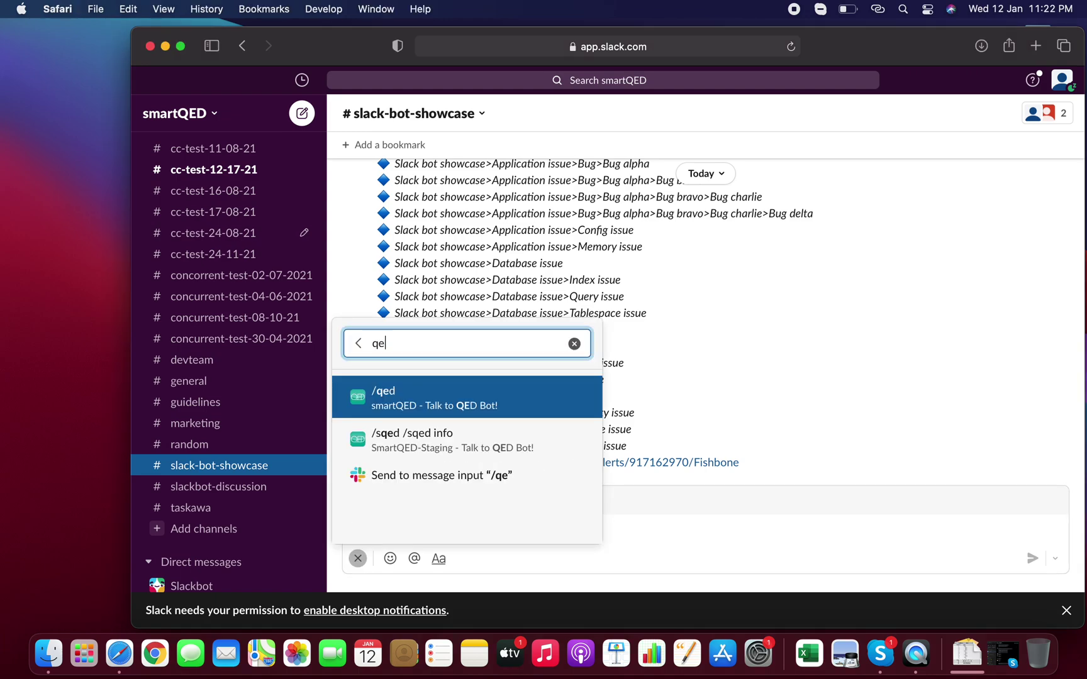
{"action": "key", "text": "Return"}
{"action": "type", "text": "causes"}
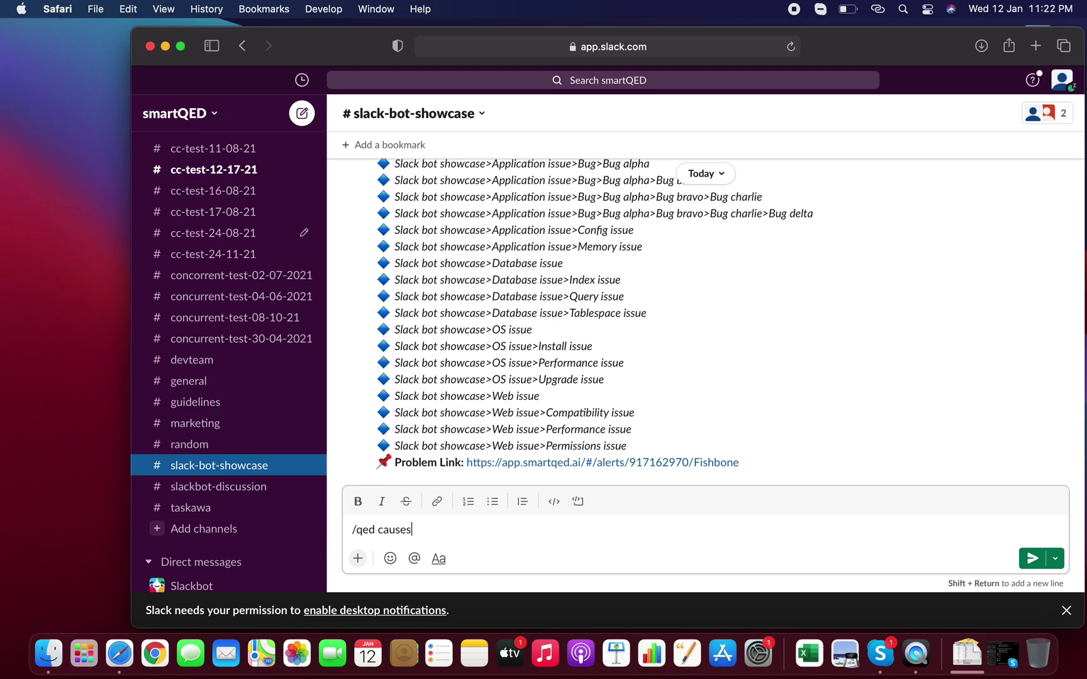
{"action": "key", "text": "Return"}
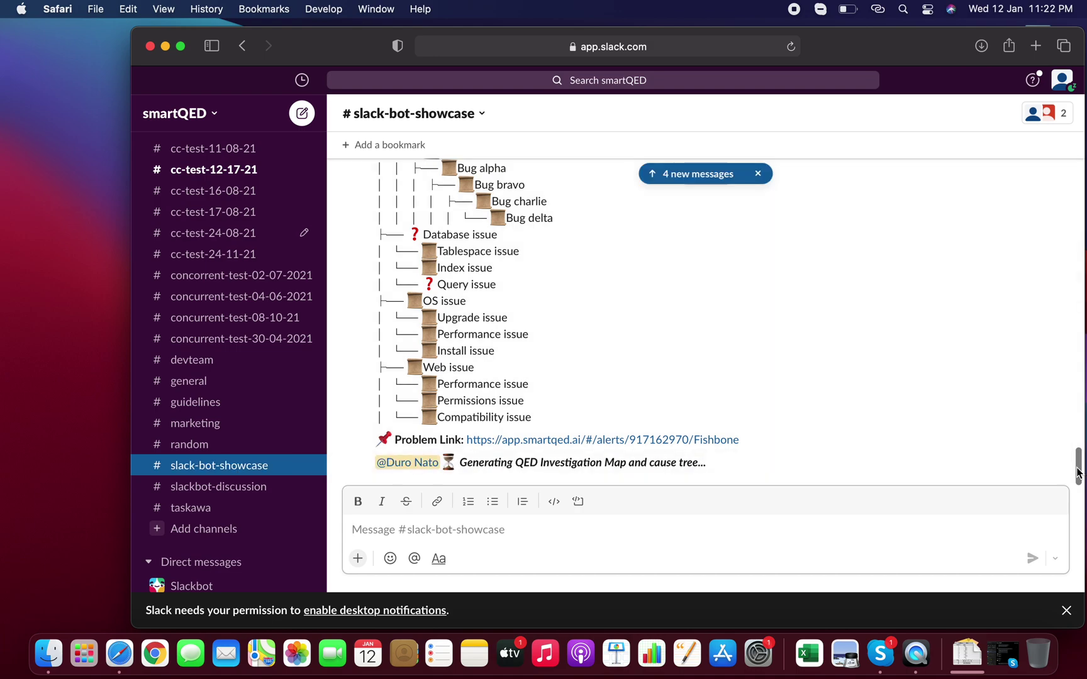
Look through the bot's causes reply, view the cause tree snapshot enlarged, and close the preview
{"action": "scroll", "coordinate": [1077, 469], "scroll_direction": "up", "scroll_amount": 4}
{"action": "scroll", "coordinate": [1078, 469], "scroll_direction": "down", "scroll_amount": 10}
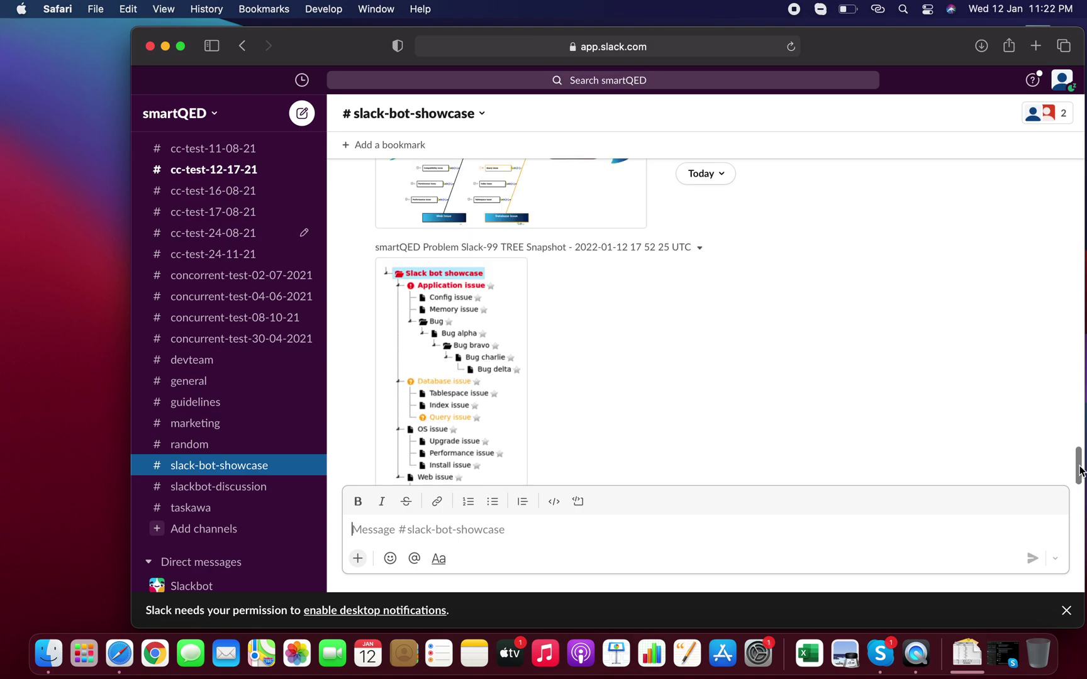
{"action": "left_click_drag", "start_coordinate": [1079, 464], "coordinate": [1077, 473]}
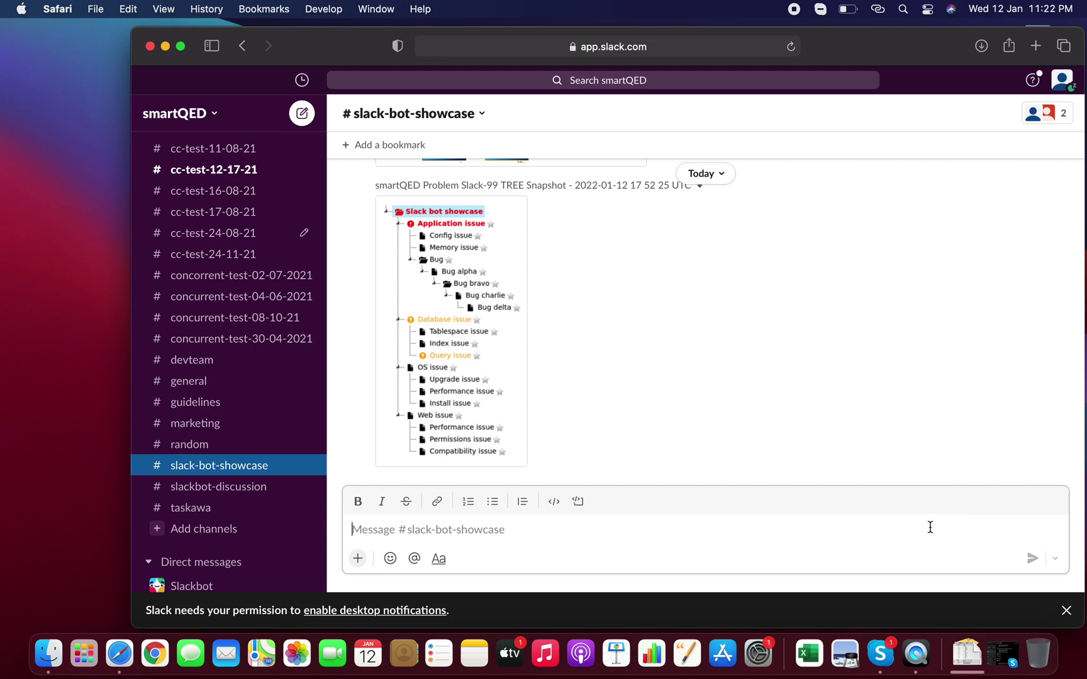
{"action": "left_click", "coordinate": [418, 364]}
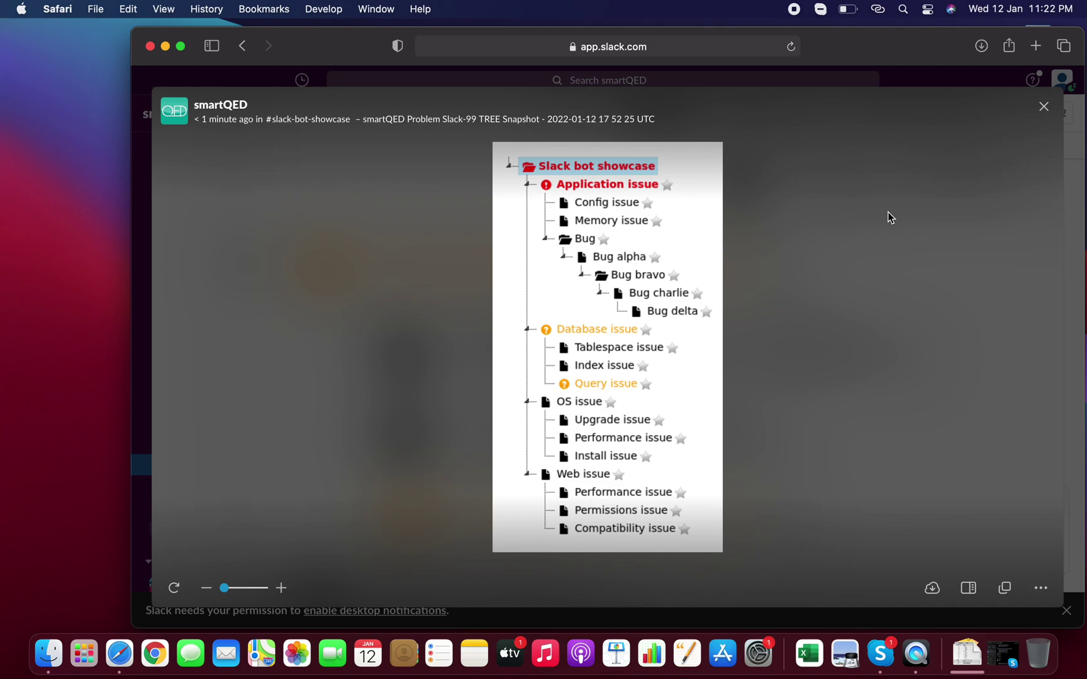
{"action": "left_click", "coordinate": [1043, 107]}
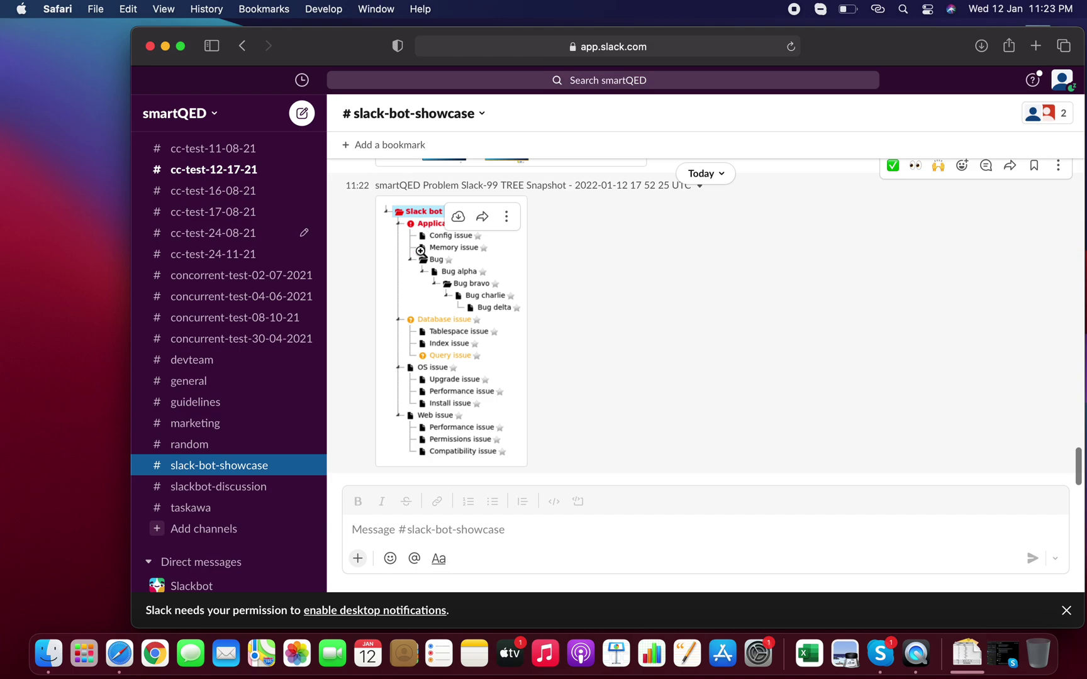
Send the bot commands /qed actions and /qed status in the slack-bot-showcase channel
{"action": "left_click", "coordinate": [460, 532]}
{"action": "type", "text": "/qed actions"}
{"action": "key", "text": "Return"}
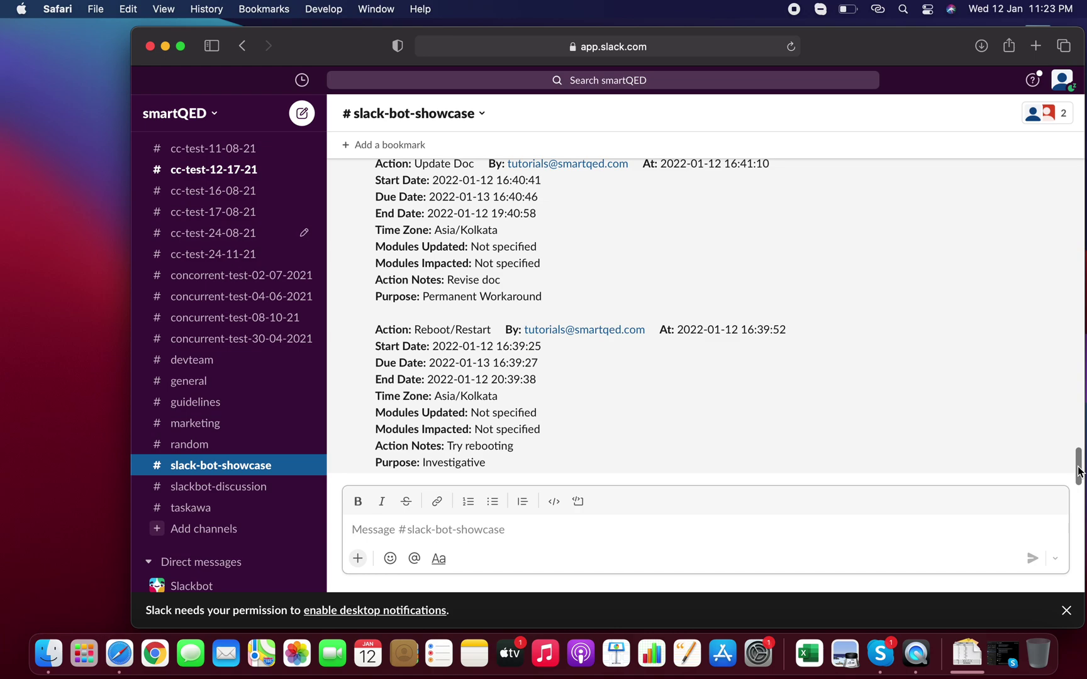
{"action": "type", "text": "/qed status"}
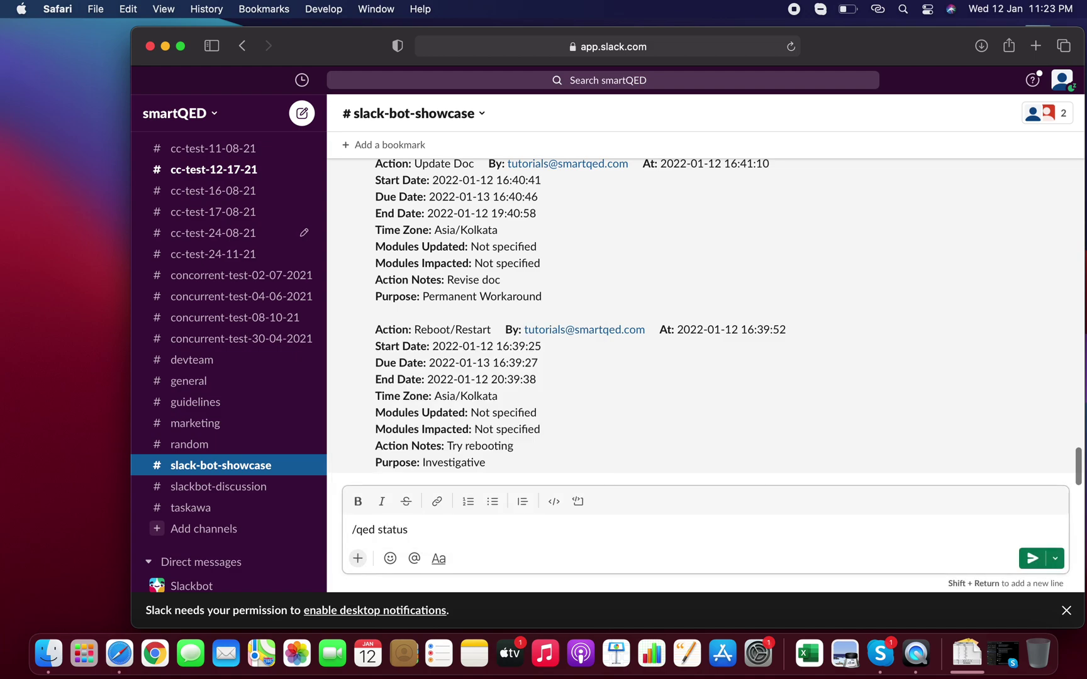
{"action": "key", "text": "Return"}
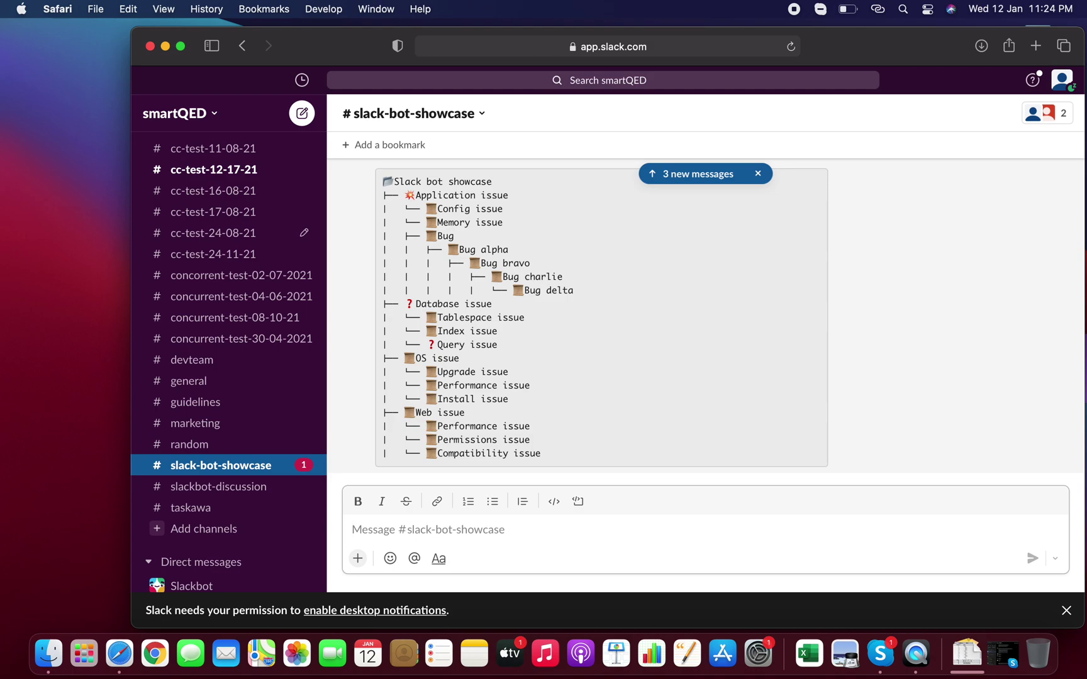
Run /qed details and request the details of the cause Slack bot showcase>Application issue>Bug
{"action": "type", "text": "/qed"}
{"action": "key", "text": "Return"}
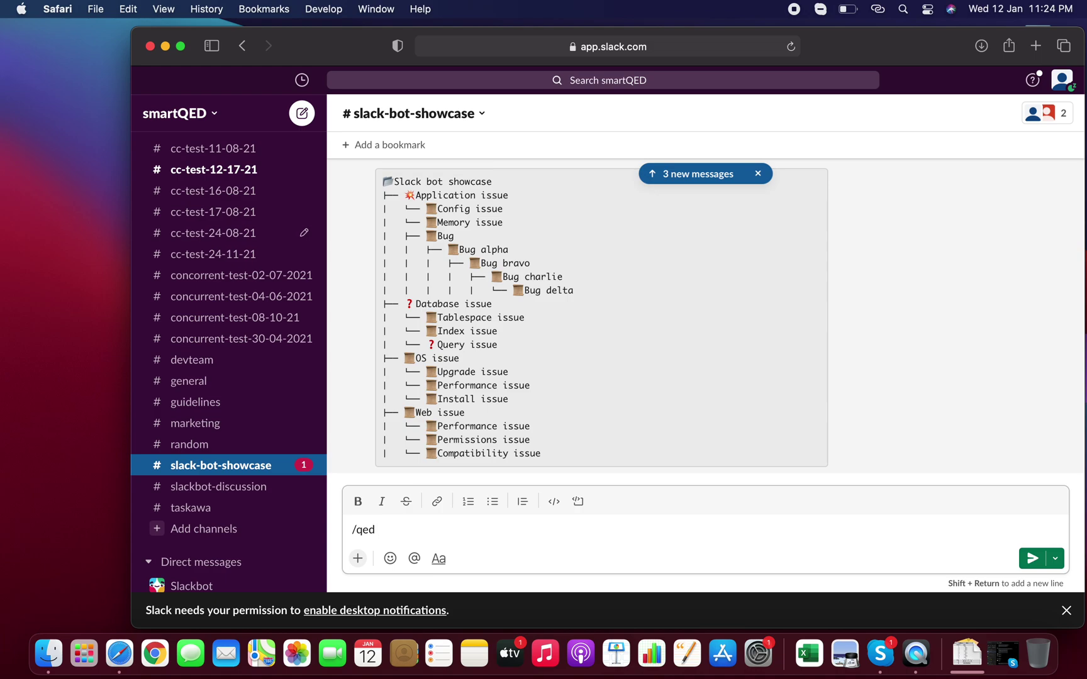
{"action": "type", "text": "details"}
{"action": "key", "text": "Return"}
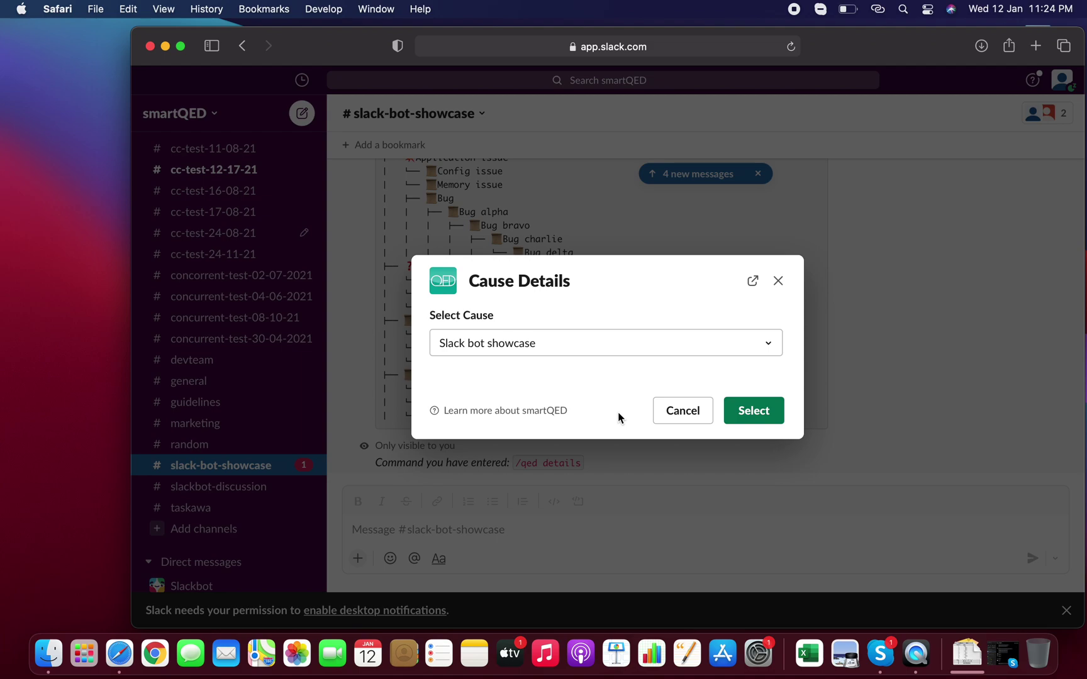
{"action": "left_click", "coordinate": [687, 350]}
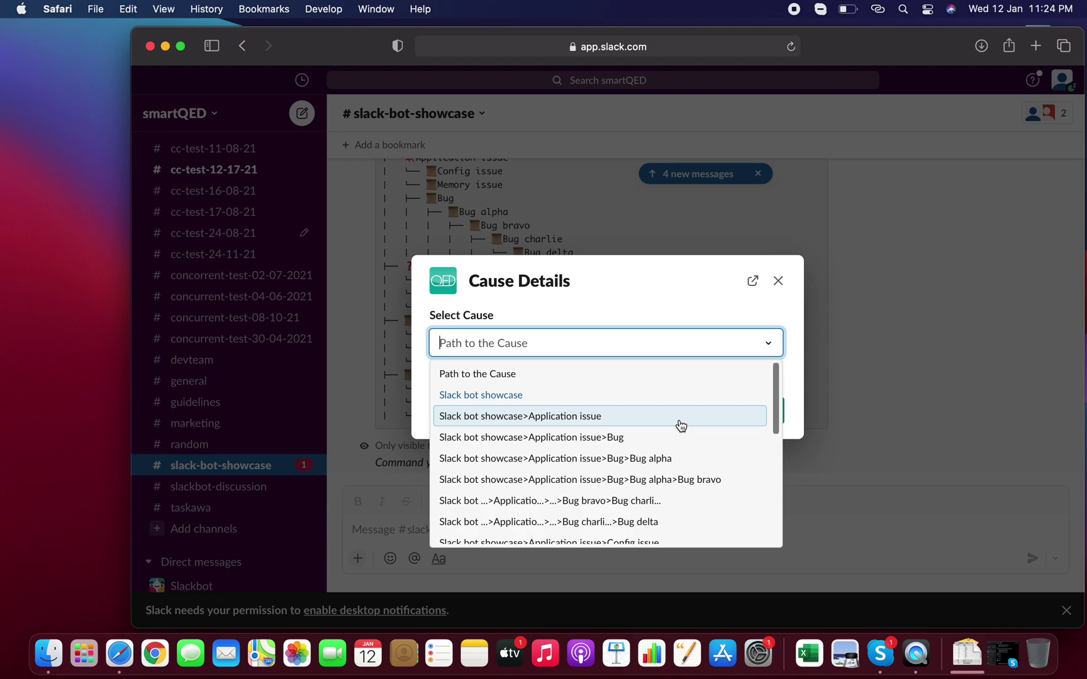
{"action": "left_click", "coordinate": [591, 443]}
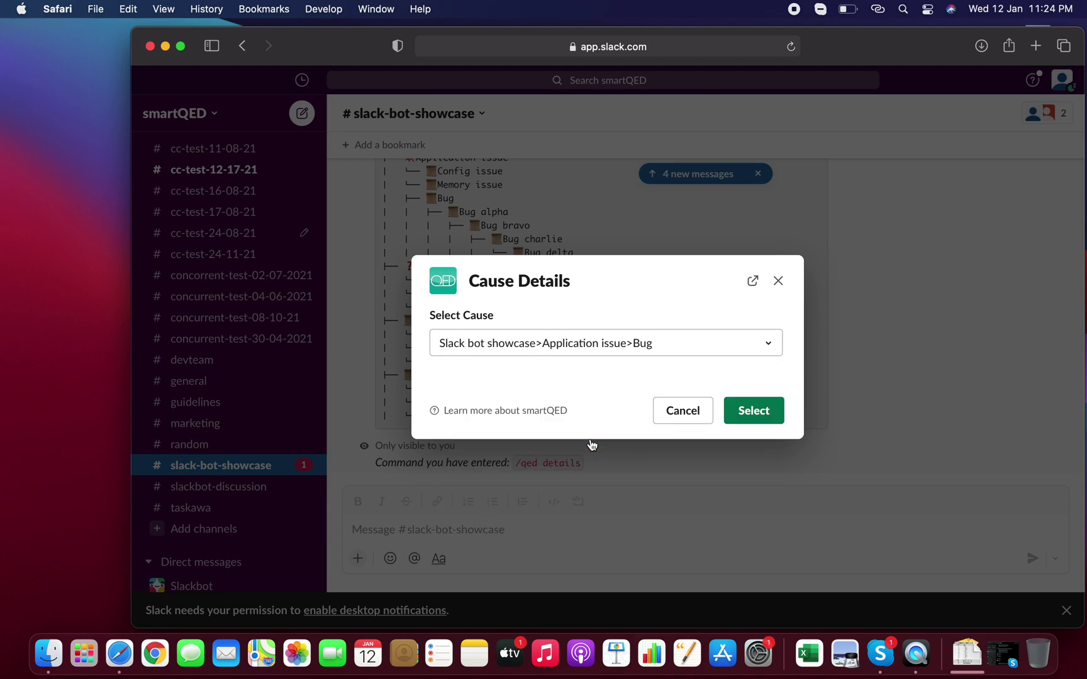
{"action": "left_click", "coordinate": [771, 417]}
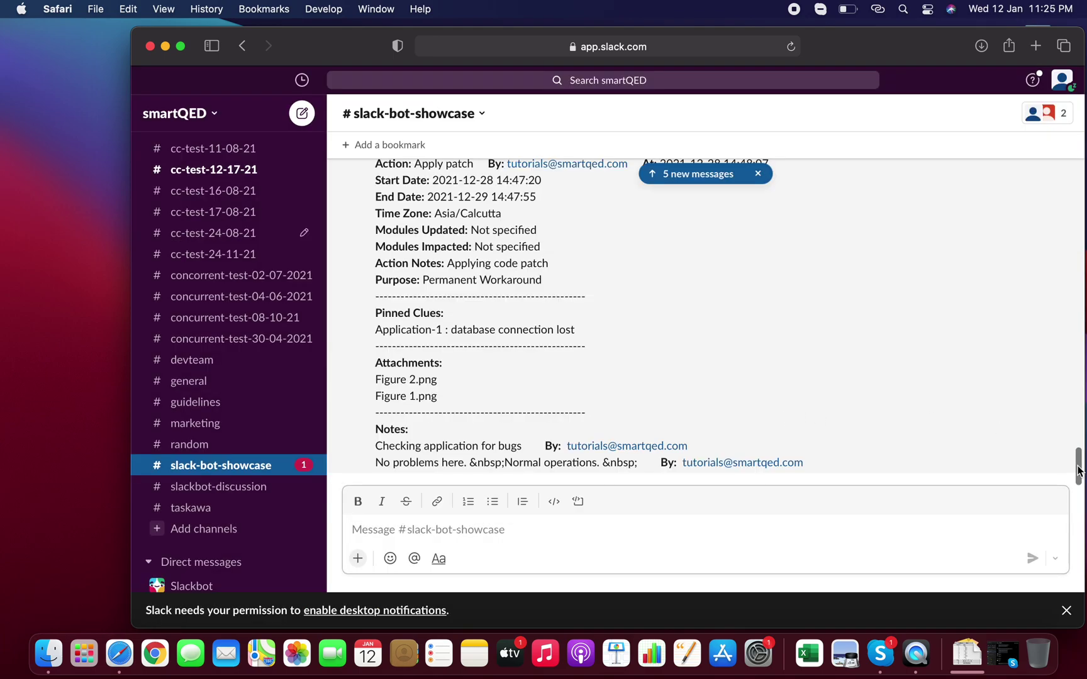
Examine the Bug cause details reply, from its cause path, status and actions down to the clues, attachments and notes
{"action": "scroll", "coordinate": [1079, 470], "scroll_direction": "up", "scroll_amount": 5}
{"action": "scroll", "coordinate": [1079, 471], "scroll_direction": "down", "scroll_amount": 5}
{"action": "scroll", "coordinate": [1079, 464], "scroll_direction": "up", "scroll_amount": 2}
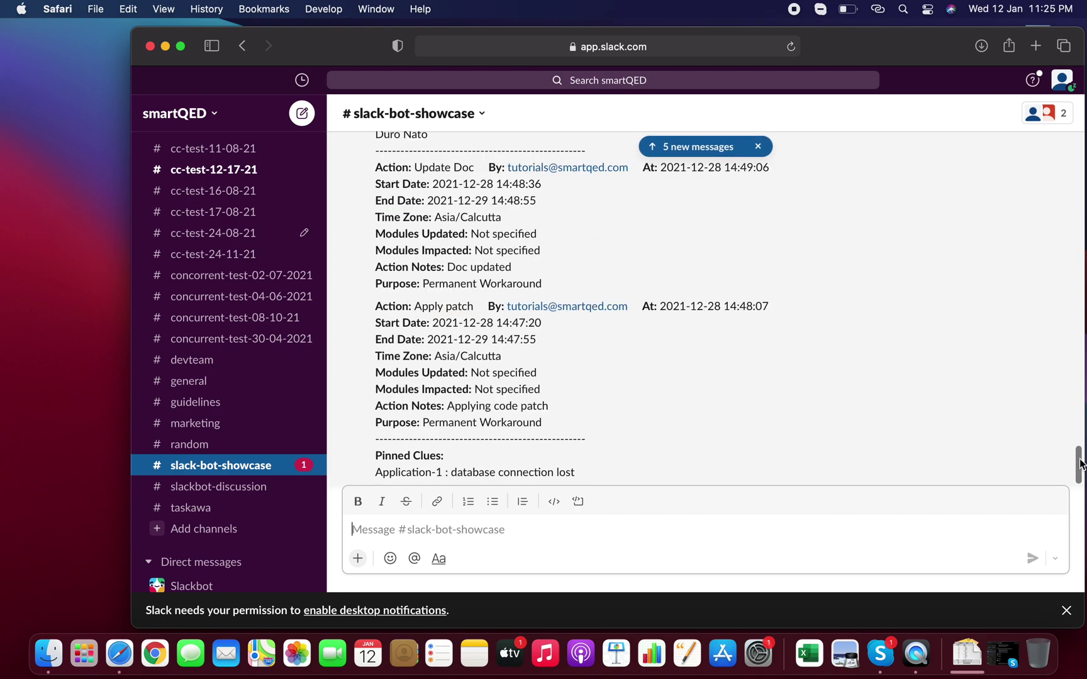
{"action": "scroll", "coordinate": [1079, 464], "scroll_direction": "up", "scroll_amount": 1}
{"action": "scroll", "coordinate": [1079, 464], "scroll_direction": "down", "scroll_amount": 5}
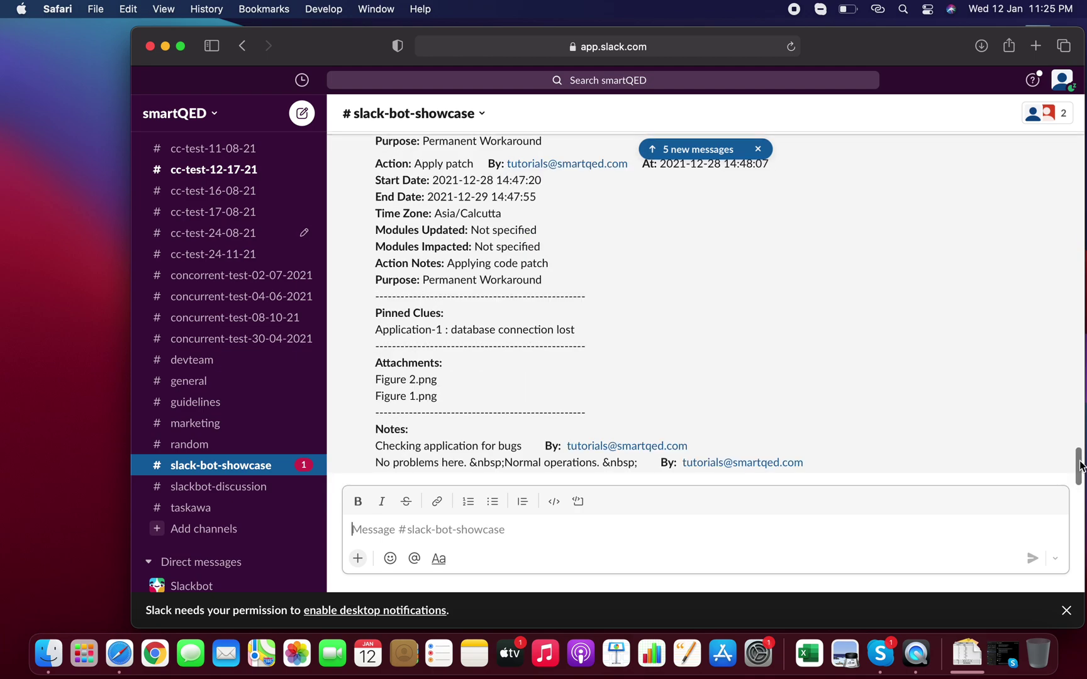
{"action": "scroll", "coordinate": [1079, 464], "scroll_direction": "up", "scroll_amount": 5}
{"action": "scroll", "coordinate": [1079, 464], "scroll_direction": "up", "scroll_amount": 4}
{"action": "scroll", "coordinate": [1079, 464], "scroll_direction": "down", "scroll_amount": 7}
{"action": "scroll", "coordinate": [1079, 464], "scroll_direction": "up", "scroll_amount": 8}
{"action": "scroll", "coordinate": [1079, 464], "scroll_direction": "down", "scroll_amount": 1}
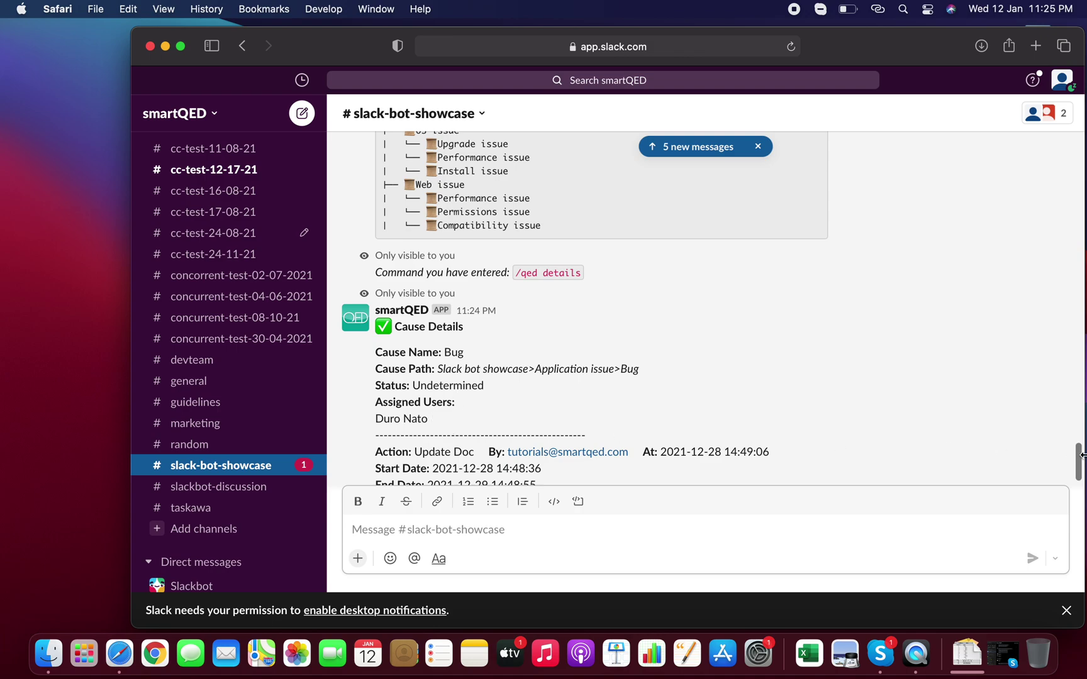
{"action": "left_click_drag", "start_coordinate": [1080, 460], "coordinate": [1079, 466]}
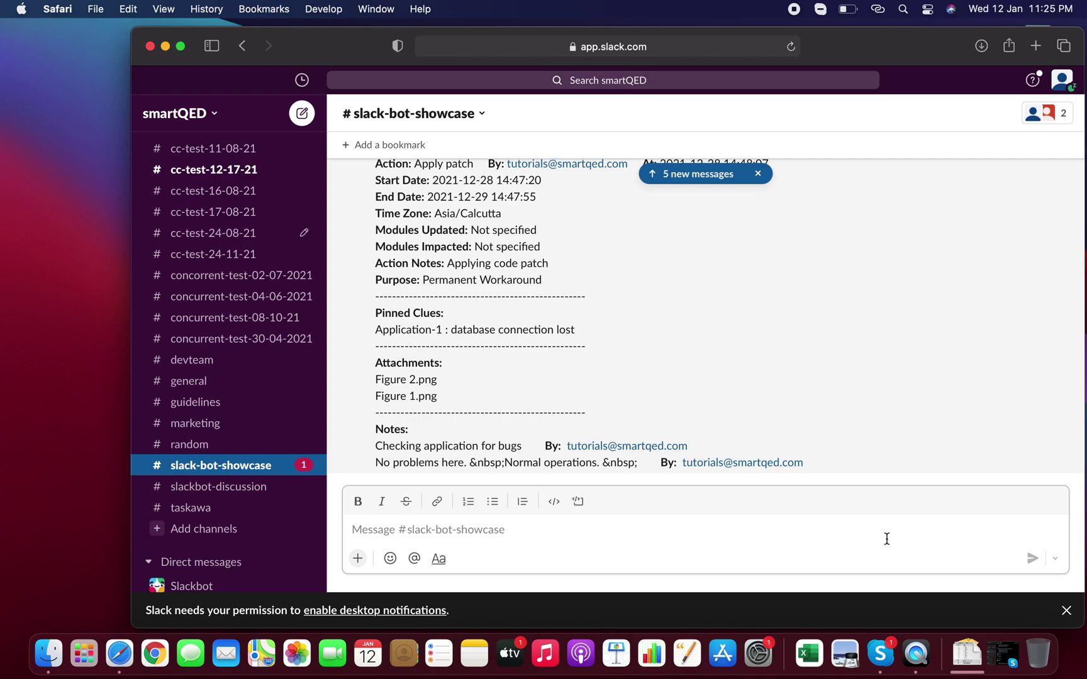
Send the bot command /qed history in the slack-bot-showcase channel
{"action": "type", "text": "/qed his"}
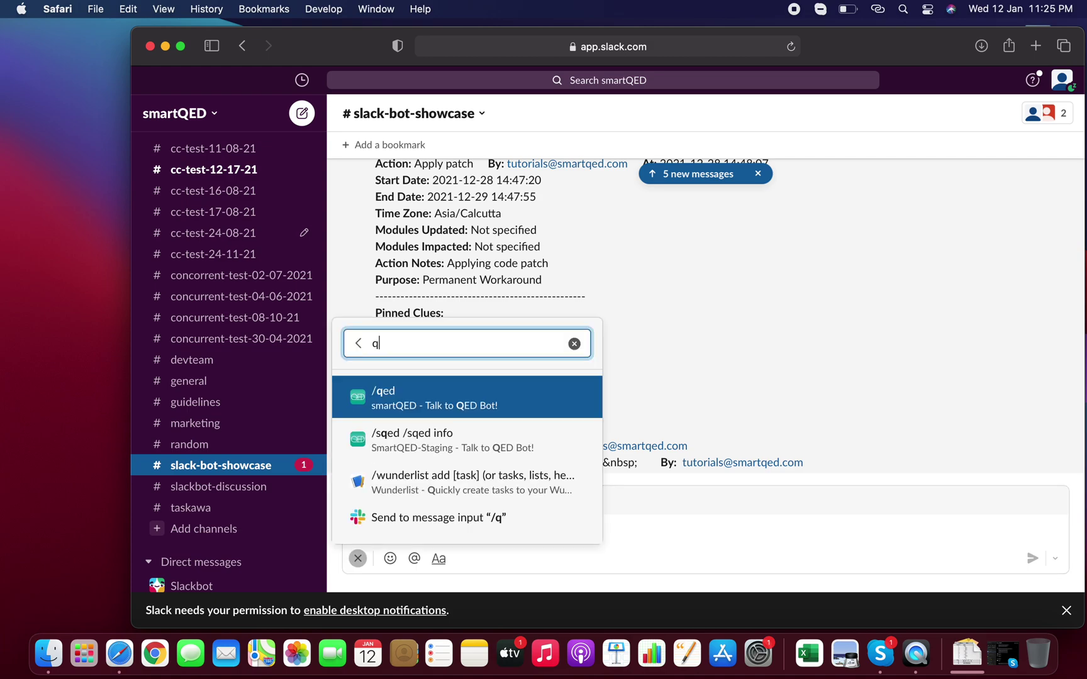
{"action": "type", "text": "tory"}
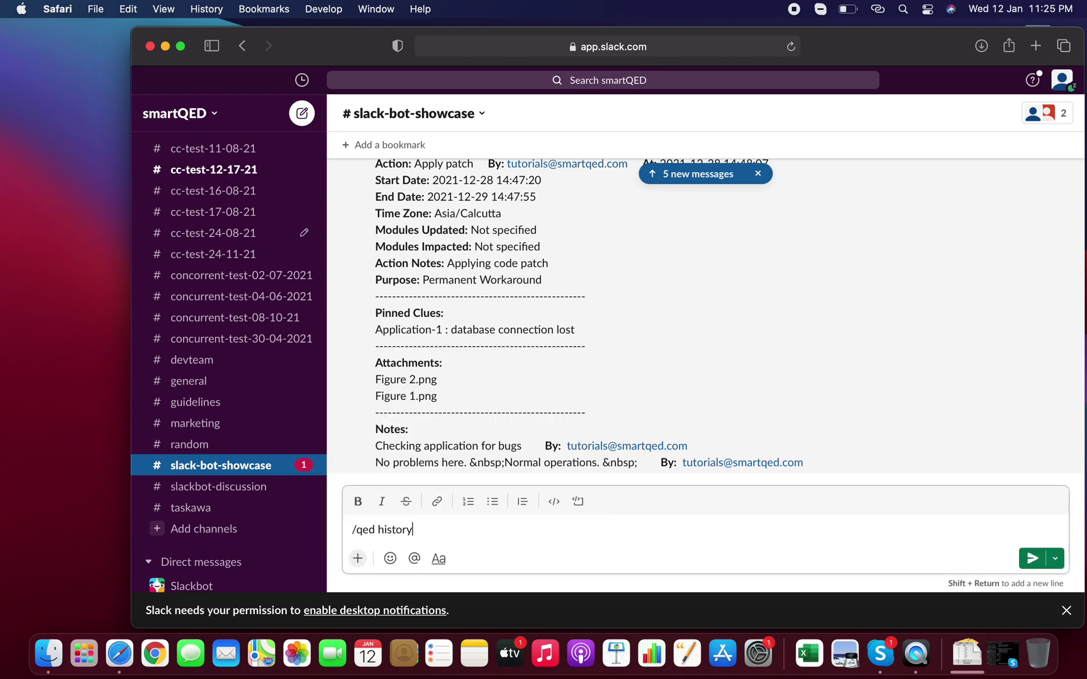
{"action": "key", "text": "Return"}
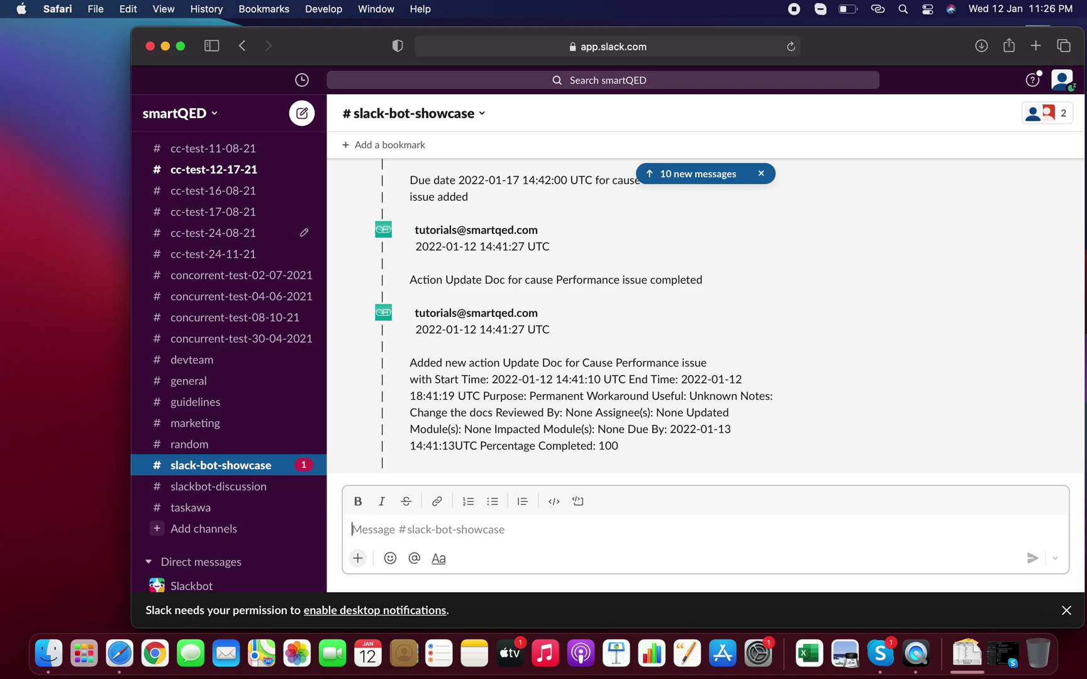
Send the bot command /qed report in the slack-bot-showcase channel
{"action": "type", "text": "/qed"}
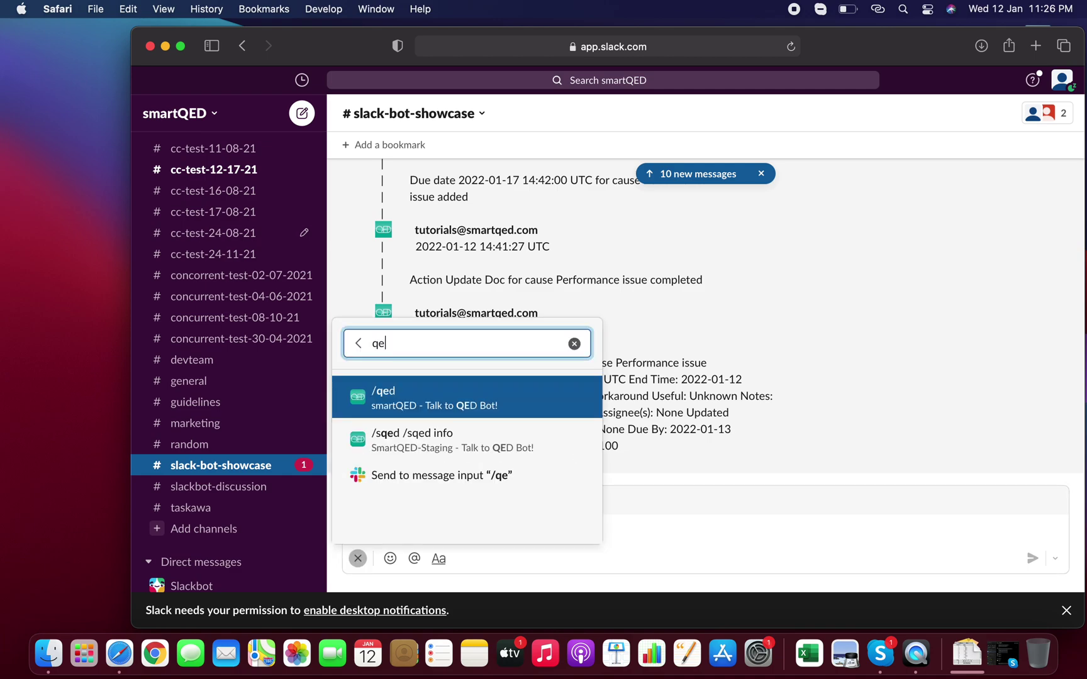
{"action": "key", "text": "Return"}
{"action": "type", "text": "report"}
{"action": "key", "text": "Return"}
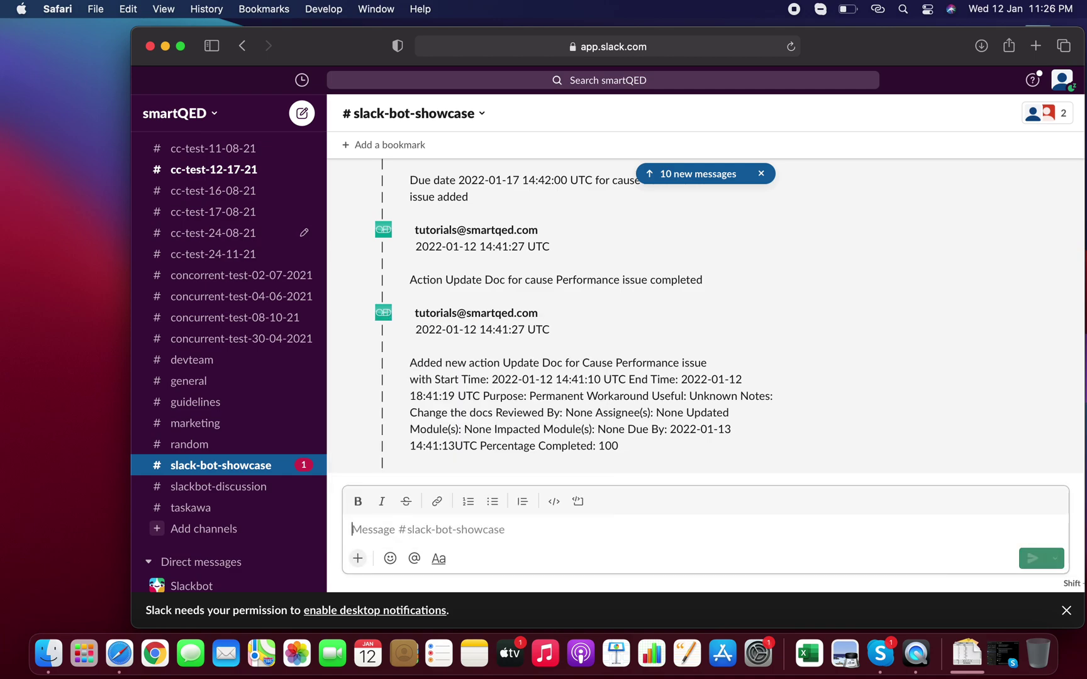